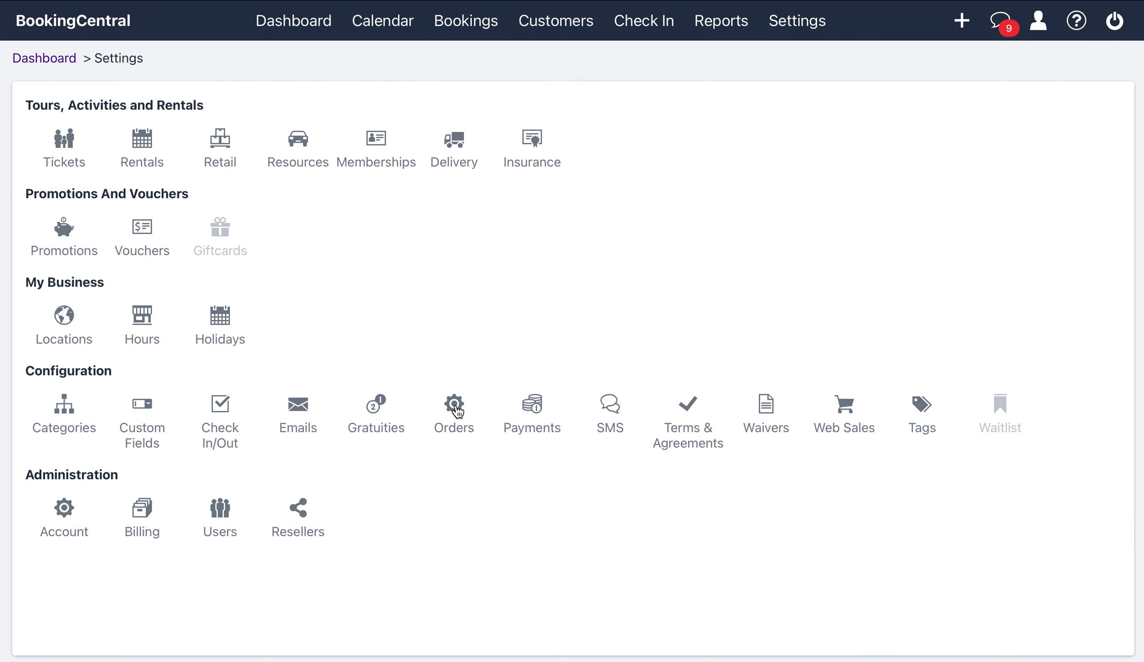
- Turn on Enable Pre-Check In in the Orders settings' Pre-Check In section
{"action": "left_click", "coordinate": [456, 406]}
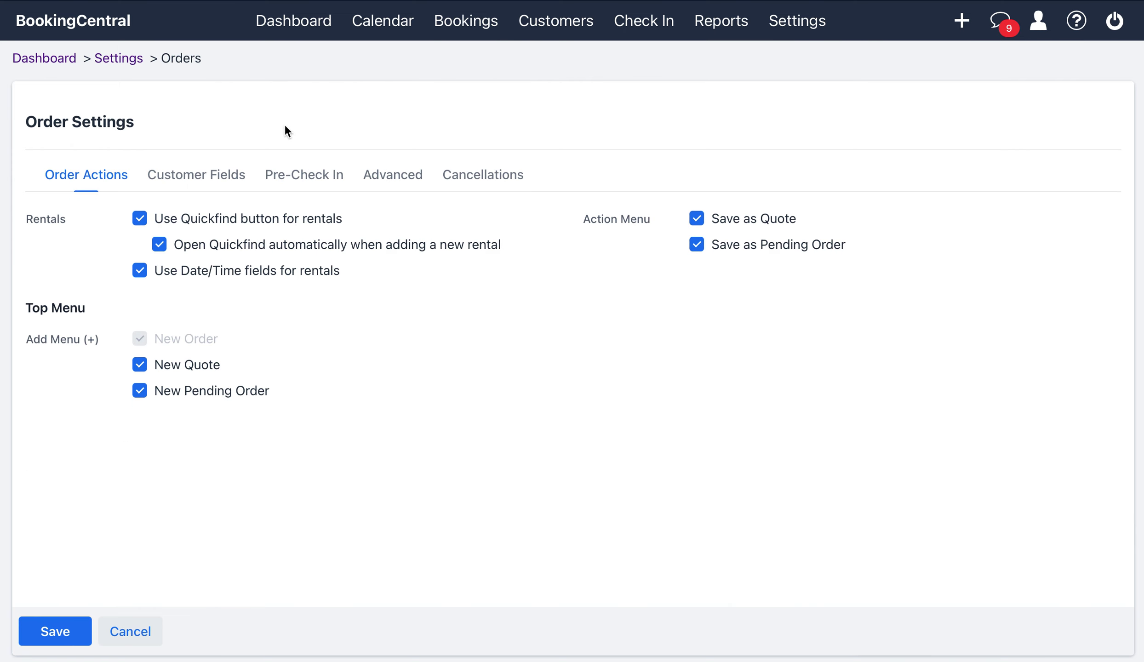
{"action": "left_click", "coordinate": [308, 178]}
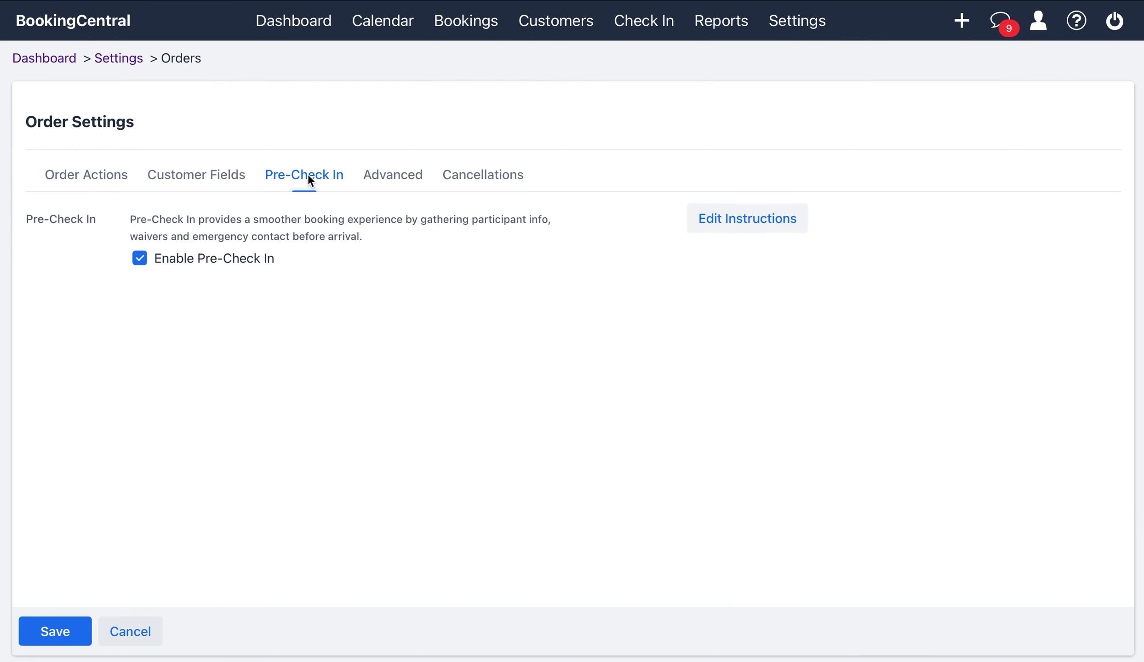
{"action": "left_click", "coordinate": [139, 259]}
{"action": "left_click", "coordinate": [139, 259]}
- Review the default Pre-Check In, Waivers, Emergency Contact, Participants and Documentation wording, then save it
{"action": "left_click", "coordinate": [762, 218]}
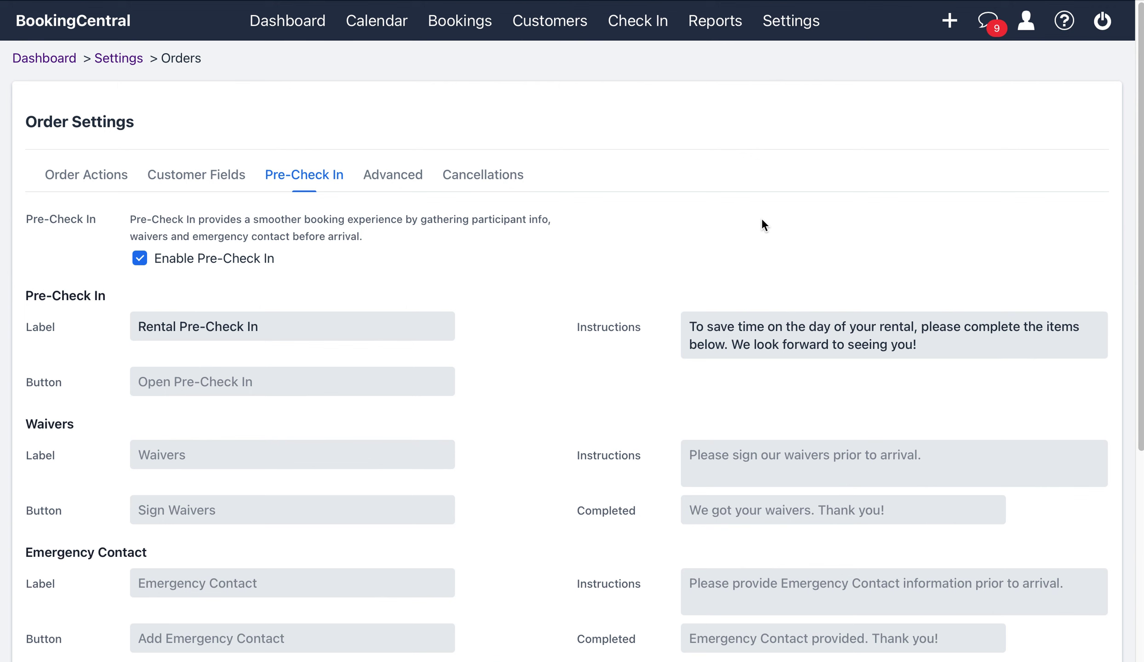
{"action": "scroll", "coordinate": [720, 327], "scroll_direction": "down", "scroll_amount": 3}
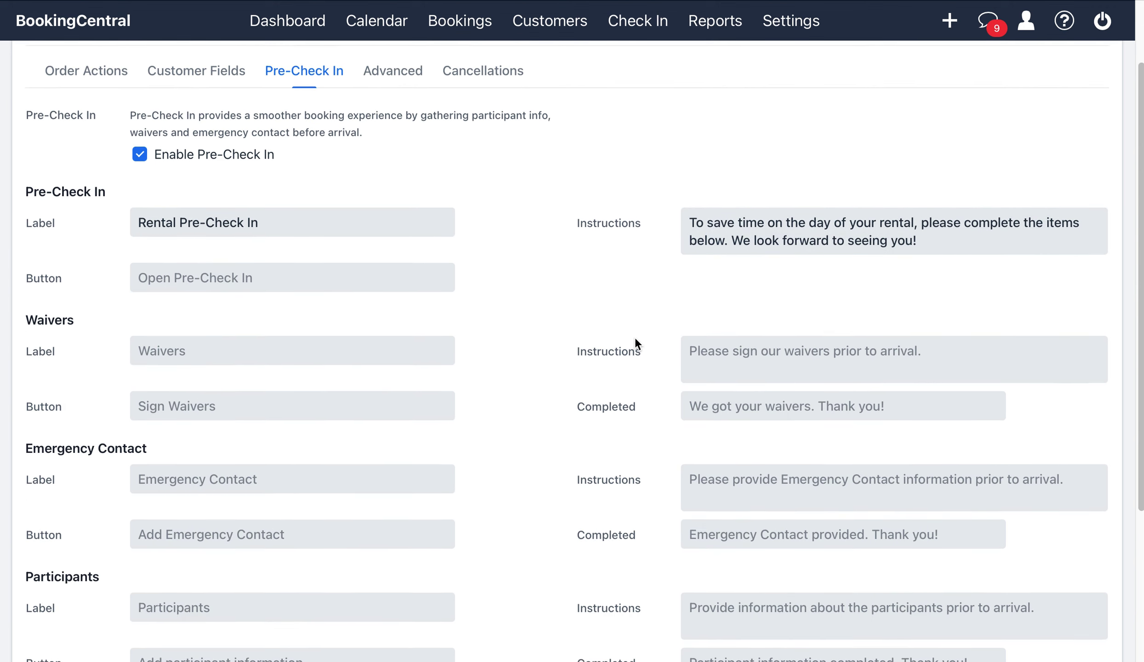
{"action": "scroll", "coordinate": [635, 339], "scroll_direction": "down", "scroll_amount": 1}
{"action": "scroll", "coordinate": [635, 339], "scroll_direction": "down", "scroll_amount": 5}
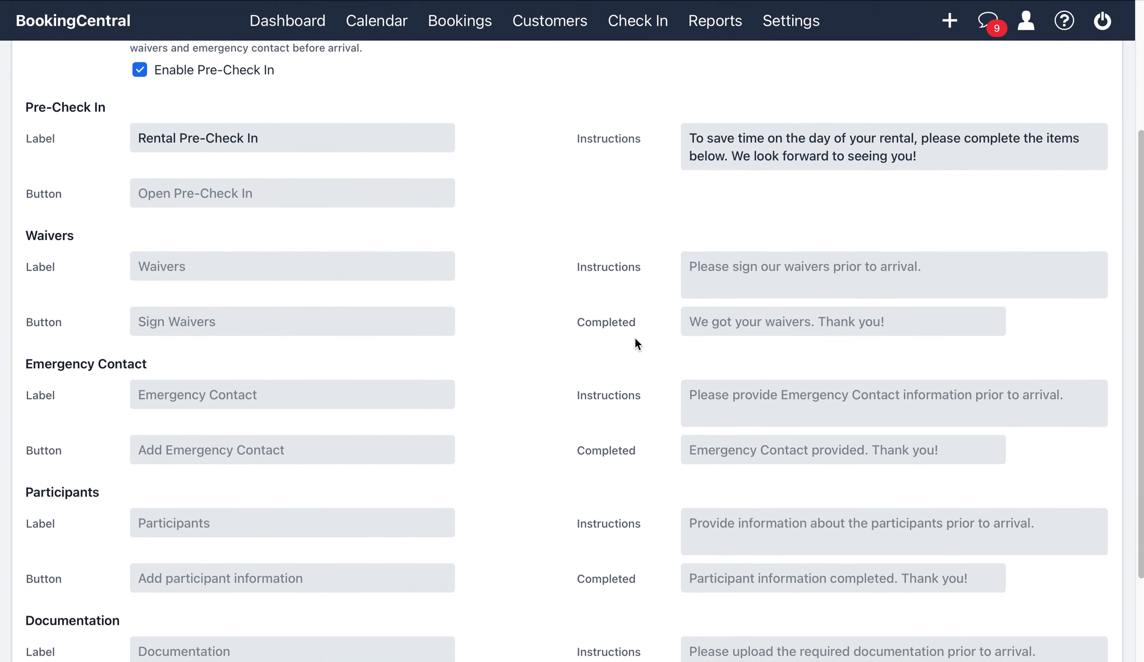
{"action": "scroll", "coordinate": [635, 343], "scroll_direction": "up", "scroll_amount": 3}
{"action": "scroll", "coordinate": [552, 363], "scroll_direction": "down", "scroll_amount": 3}
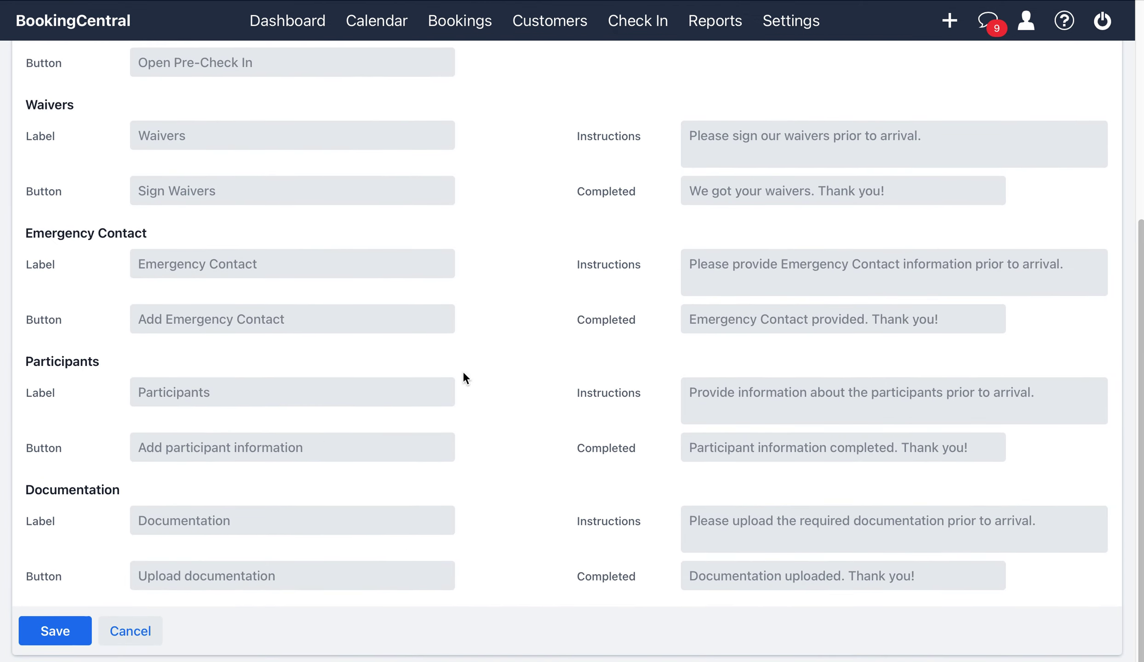
{"action": "left_click", "coordinate": [56, 631]}
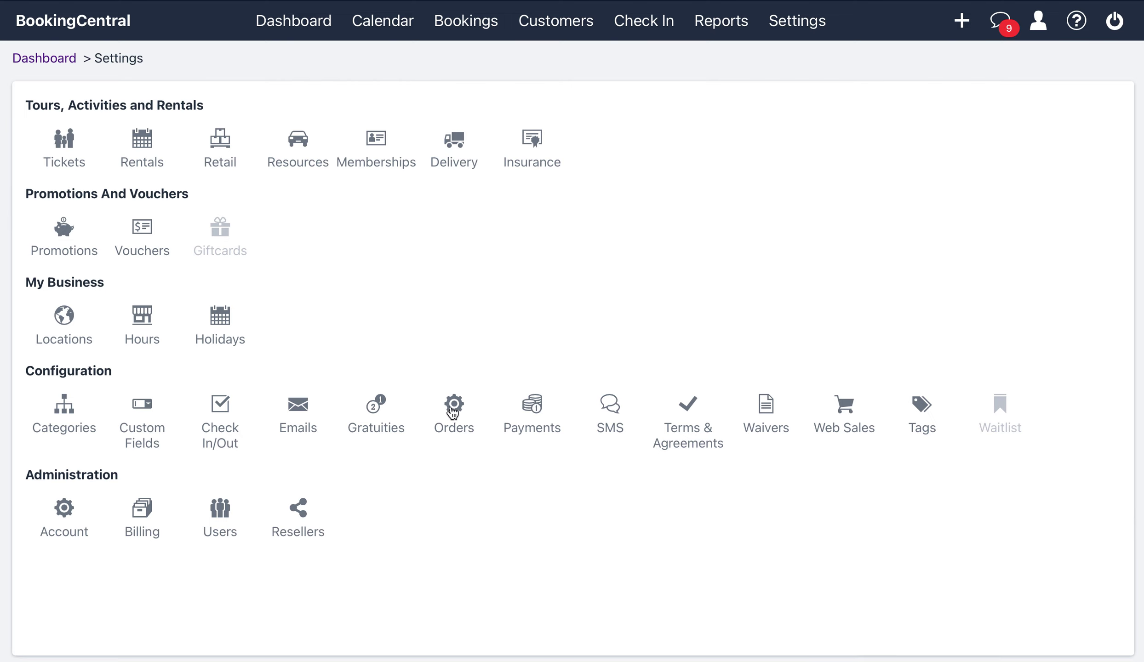
- Set customer Address, Emergency Contact Name & Phone, and Emergency Contact Address to Required, then save
{"action": "left_click", "coordinate": [455, 407]}
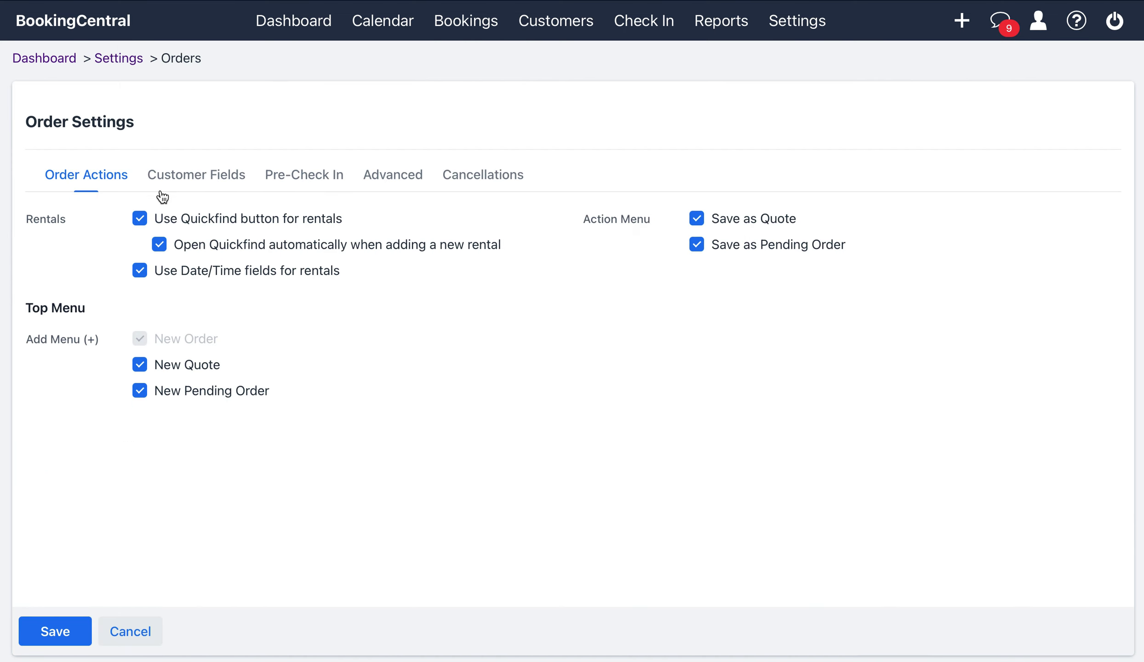
{"action": "left_click", "coordinate": [205, 180]}
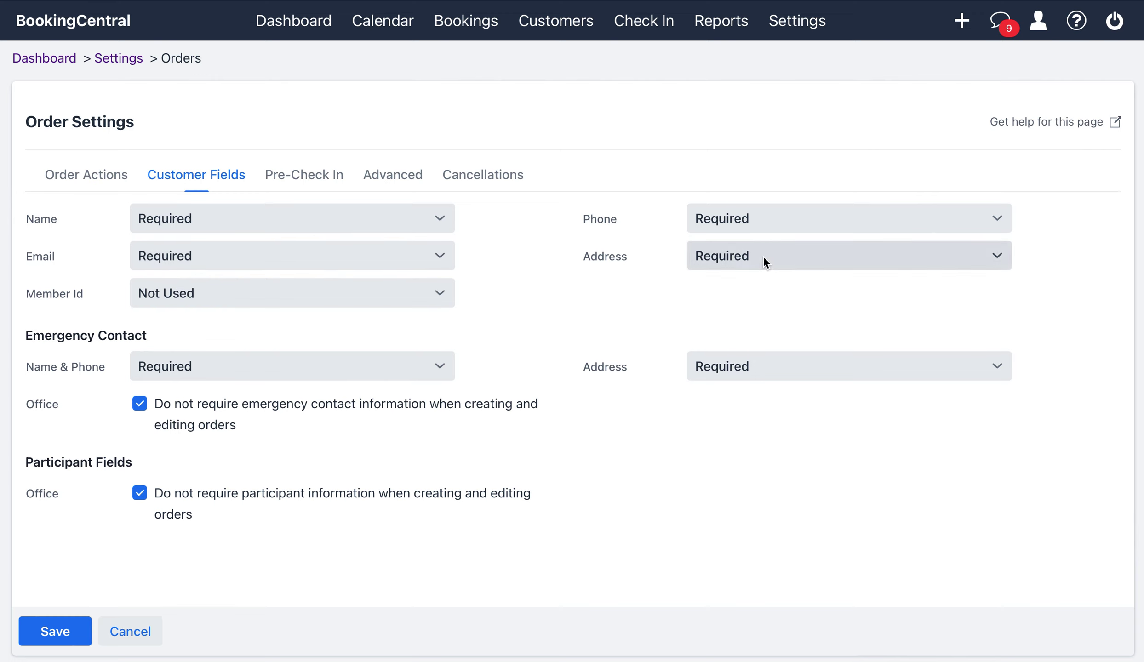
{"action": "left_click", "coordinate": [740, 266]}
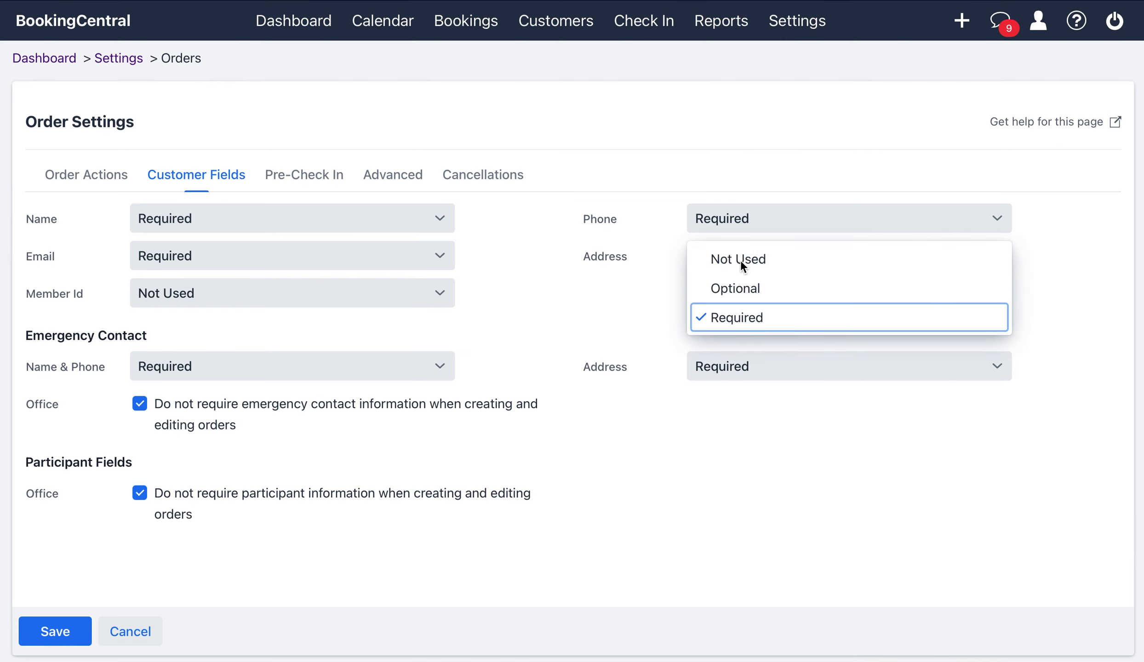
{"action": "left_click", "coordinate": [734, 319]}
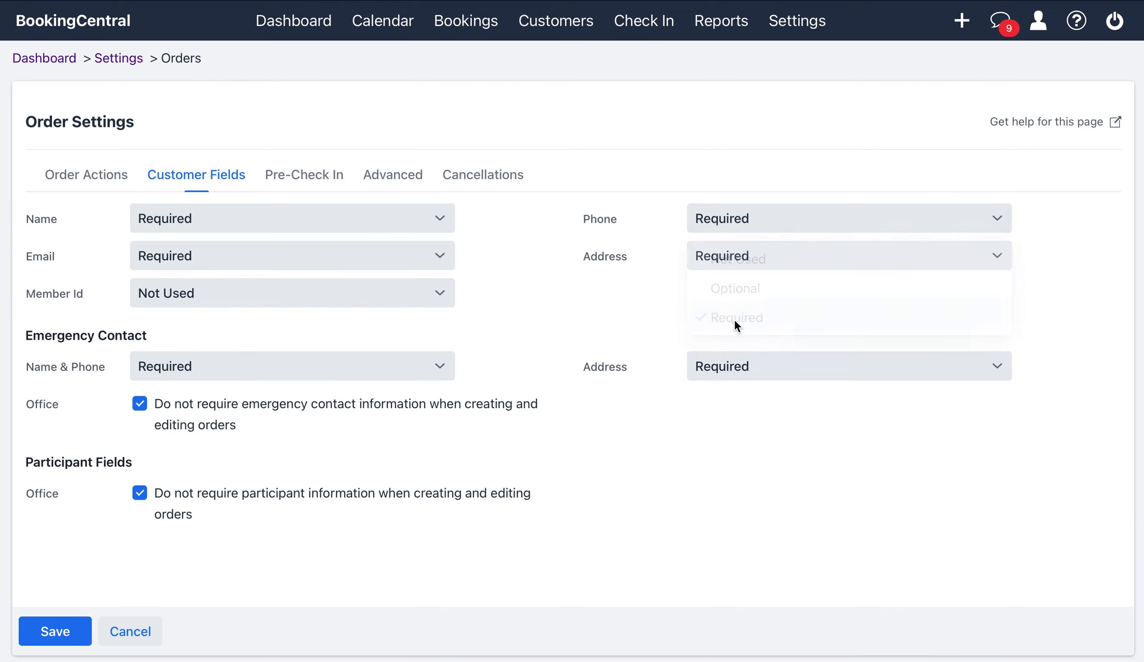
{"action": "left_click", "coordinate": [319, 371]}
{"action": "left_click", "coordinate": [307, 371]}
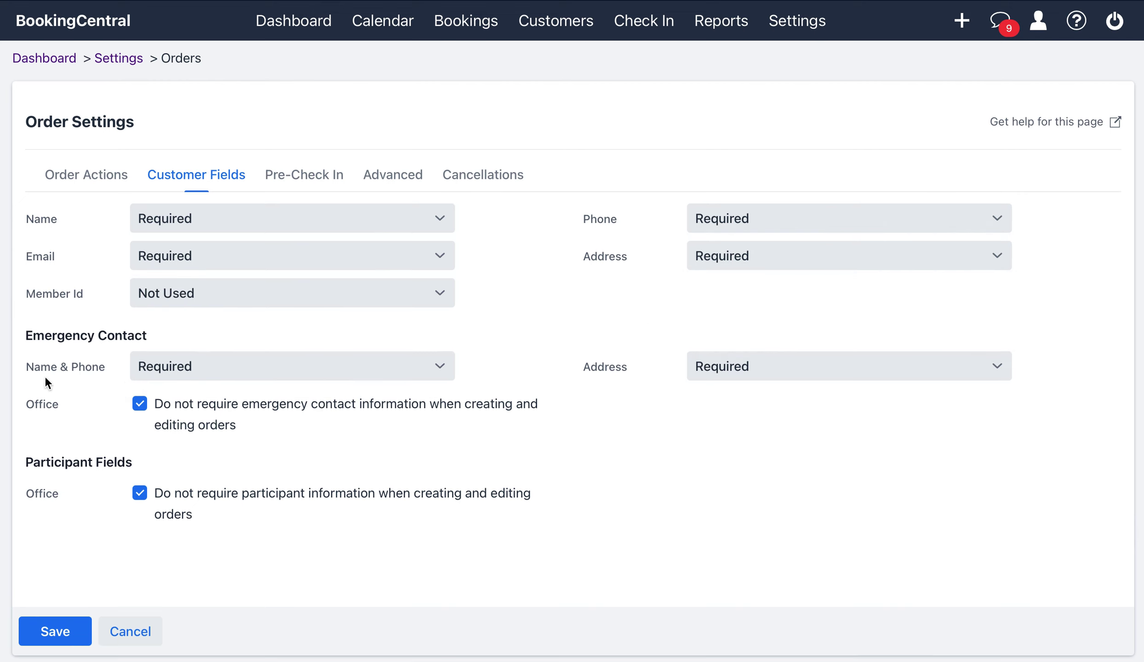
{"action": "left_click", "coordinate": [707, 371]}
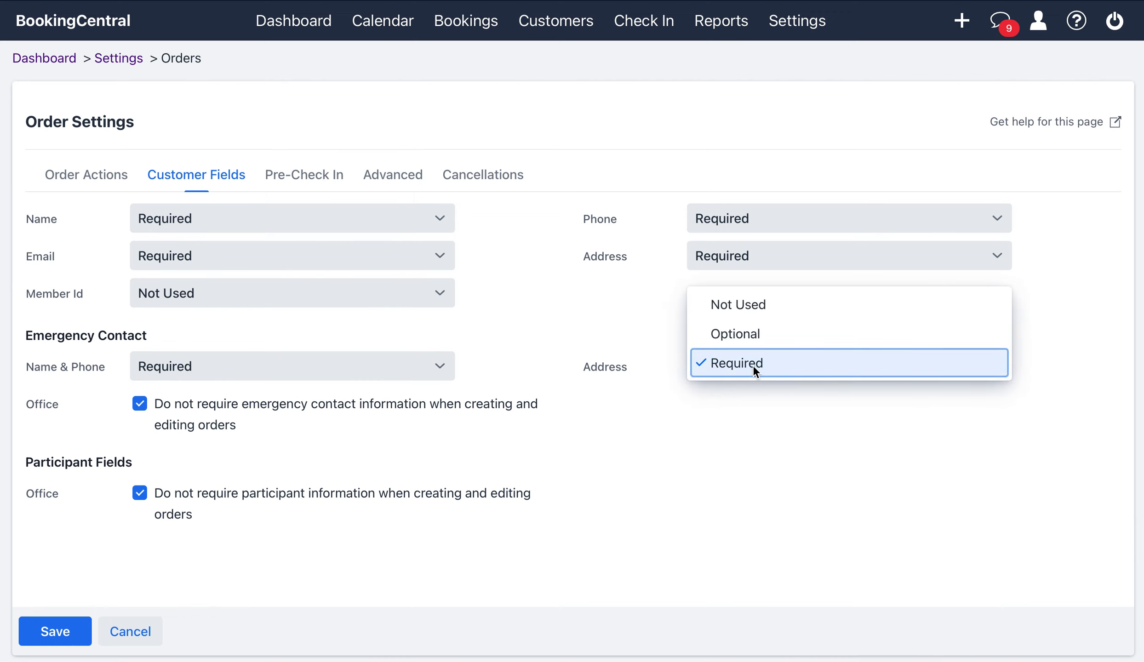
{"action": "left_click", "coordinate": [754, 368]}
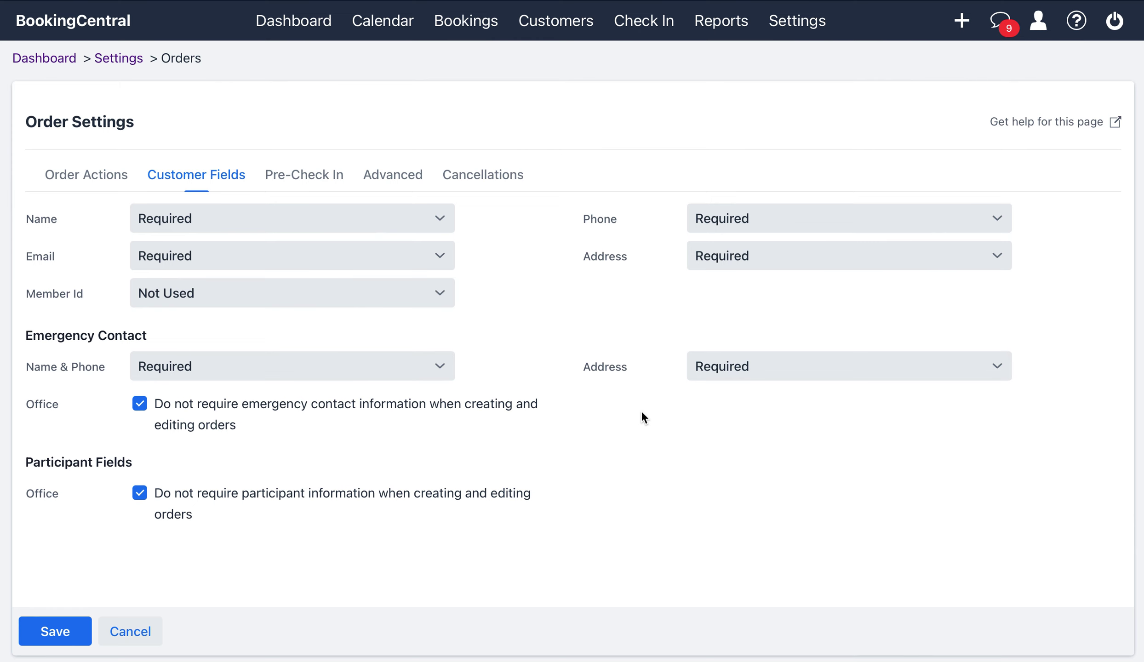
{"action": "left_click", "coordinate": [64, 639]}
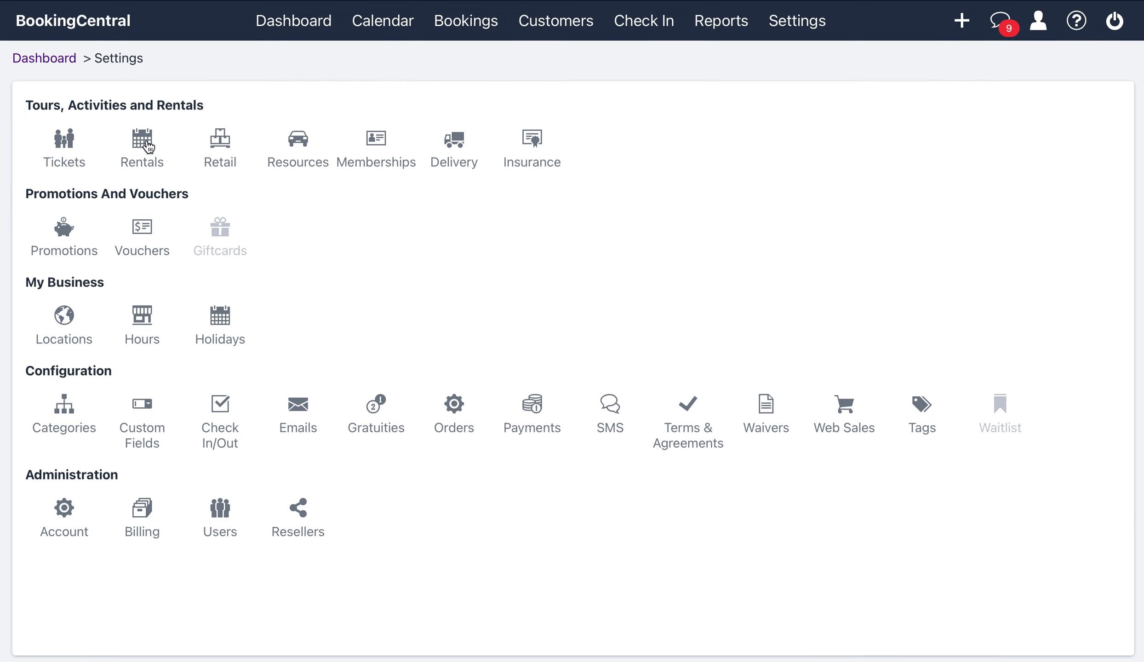
- Open the 22' Pontoon Boat from the Rentals list for editing
{"action": "left_click", "coordinate": [147, 144]}
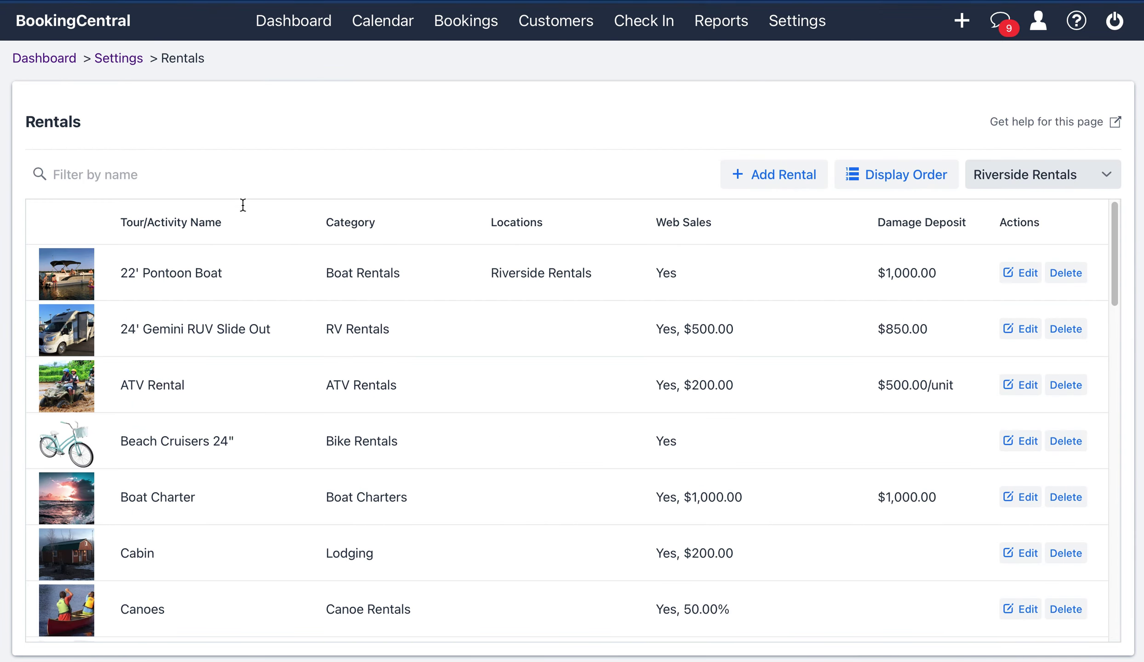
{"action": "left_click", "coordinate": [369, 271]}
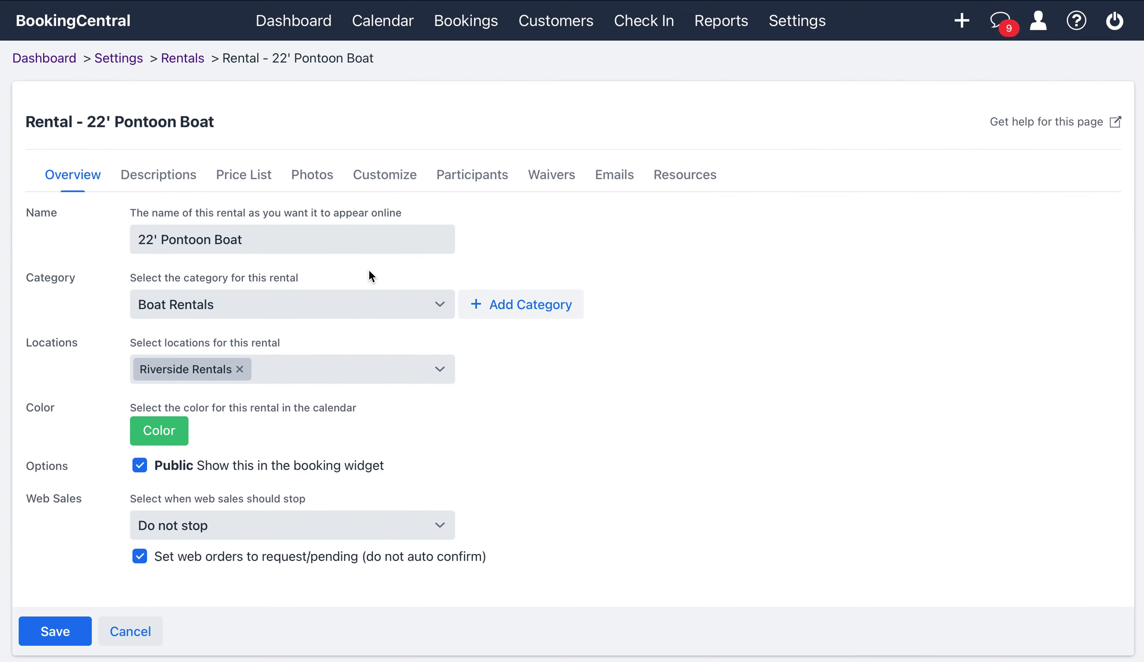
- Add Firstname and Lastname as the 22' Pontoon Boat's participant fields and save
{"action": "left_click", "coordinate": [484, 176]}
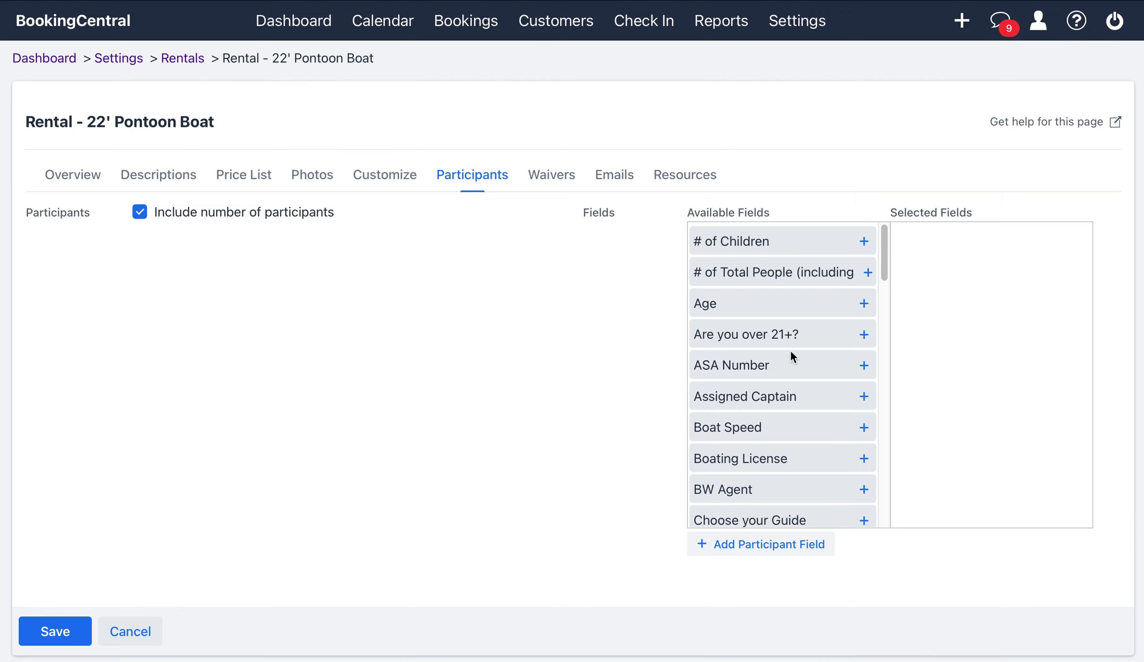
{"action": "scroll", "coordinate": [824, 349], "scroll_direction": "down", "scroll_amount": 4}
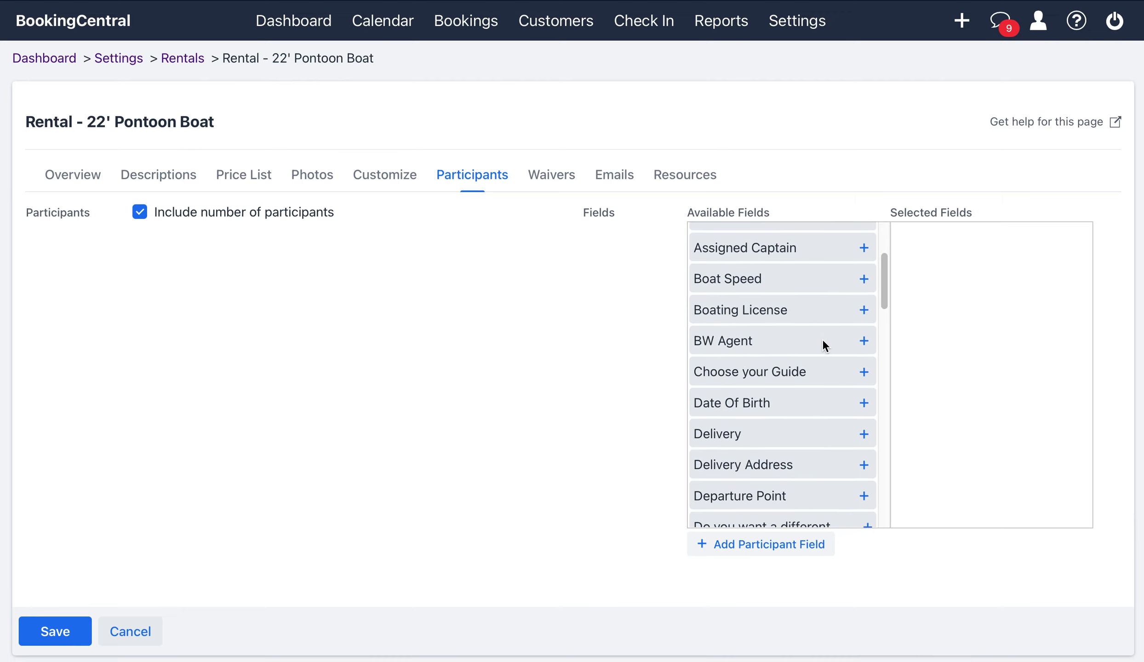
{"action": "scroll", "coordinate": [823, 345], "scroll_direction": "down", "scroll_amount": 6}
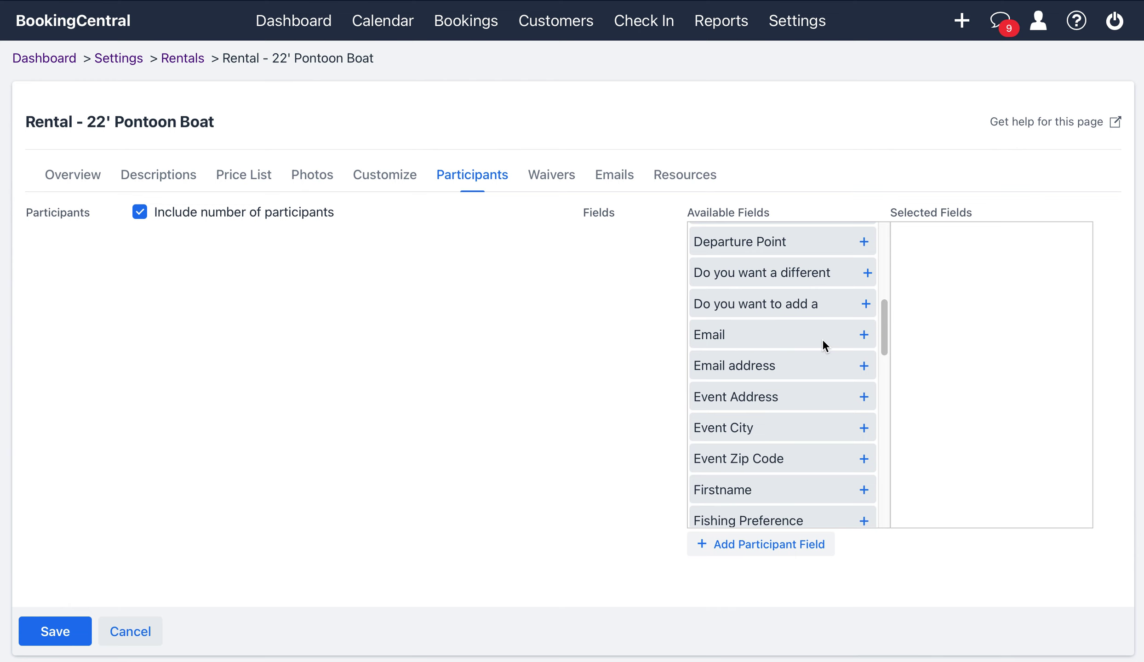
{"action": "scroll", "coordinate": [823, 346], "scroll_direction": "down", "scroll_amount": 1}
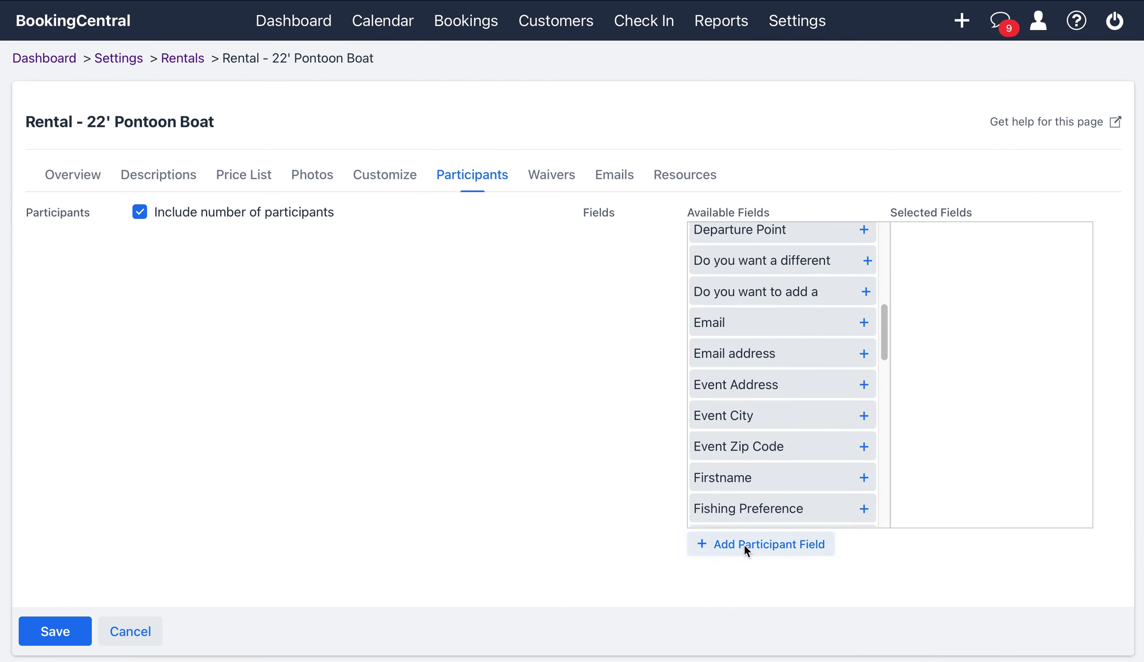
{"action": "scroll", "coordinate": [799, 394], "scroll_direction": "down", "scroll_amount": 2}
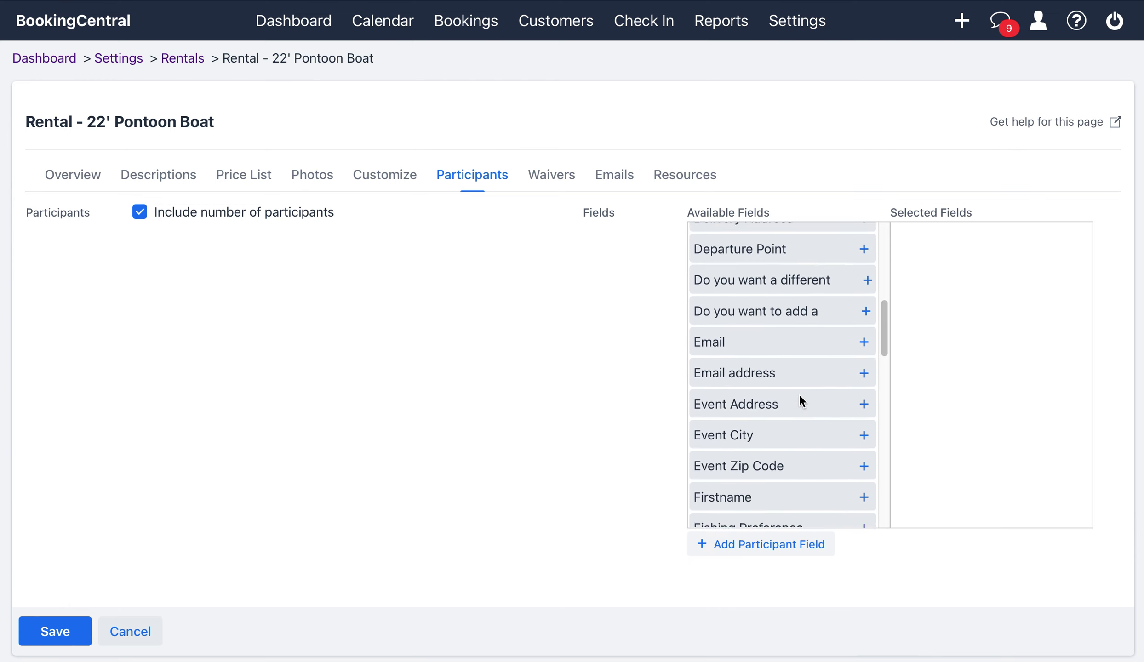
{"action": "scroll", "coordinate": [800, 393], "scroll_direction": "down", "scroll_amount": 3}
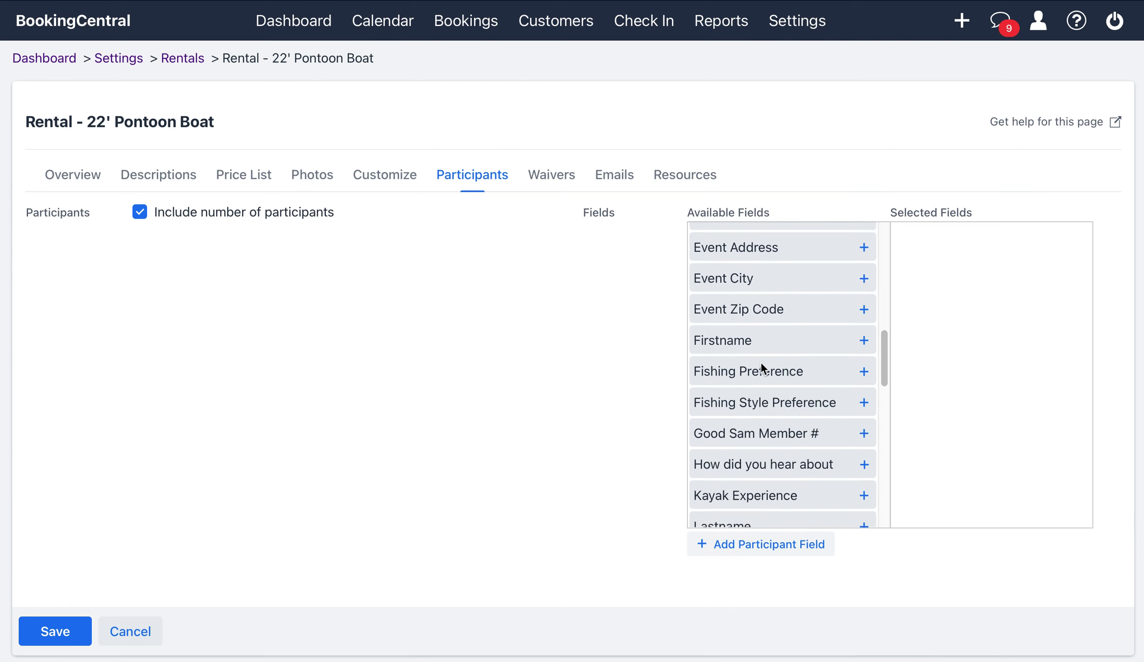
{"action": "left_click", "coordinate": [864, 340]}
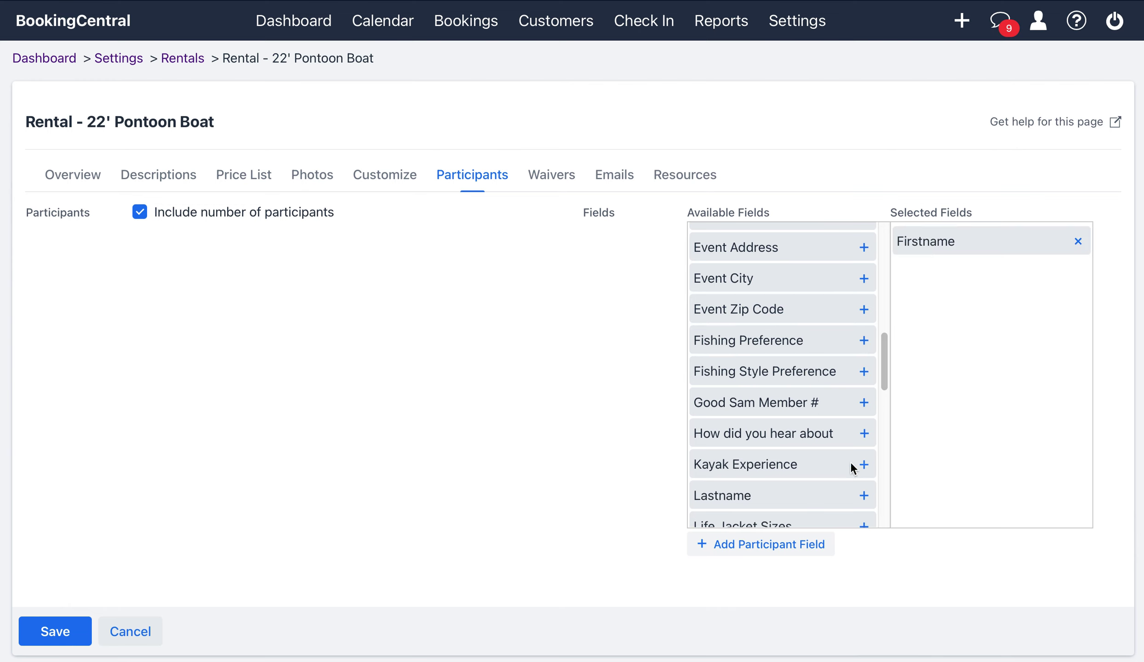
{"action": "scroll", "coordinate": [856, 463], "scroll_direction": "down", "scroll_amount": 1}
{"action": "left_click", "coordinate": [864, 451]}
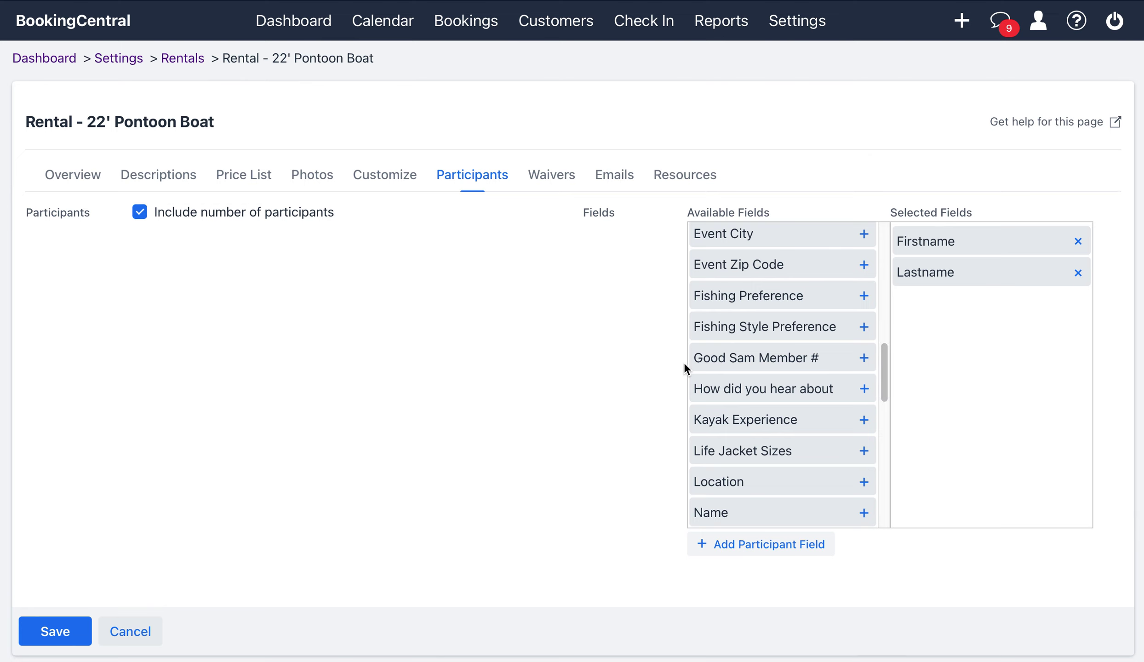
{"action": "left_click", "coordinate": [63, 638]}
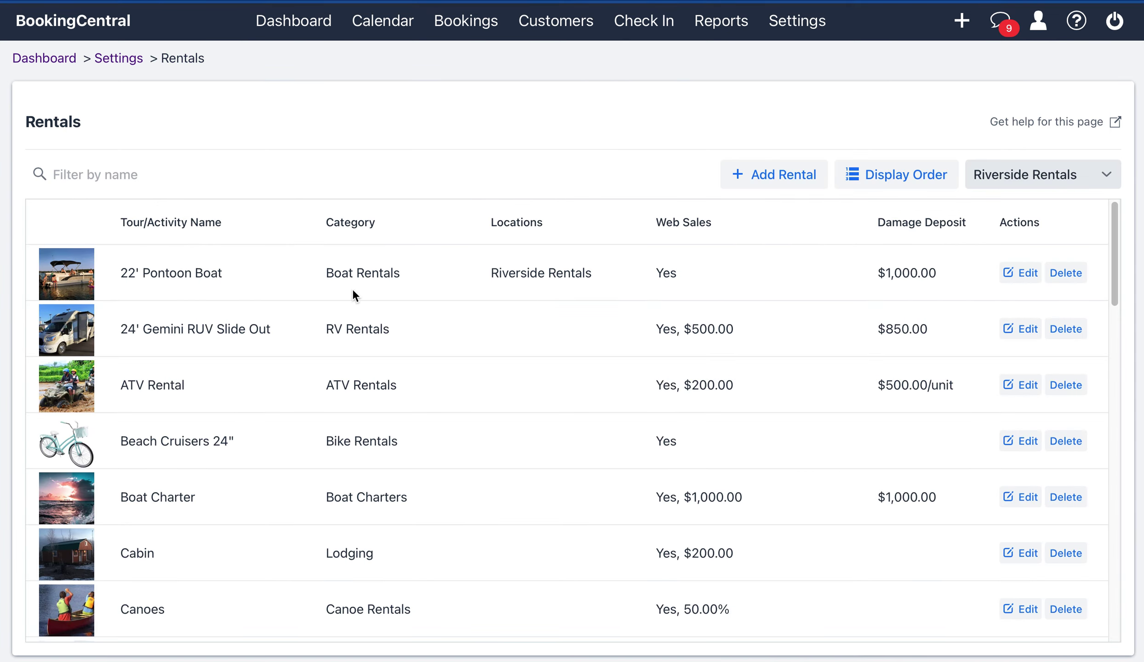
- Reopen the 22' Pontoon Boat and save it with Pontoon Waiver as its required waiver
{"action": "left_click", "coordinate": [503, 273]}
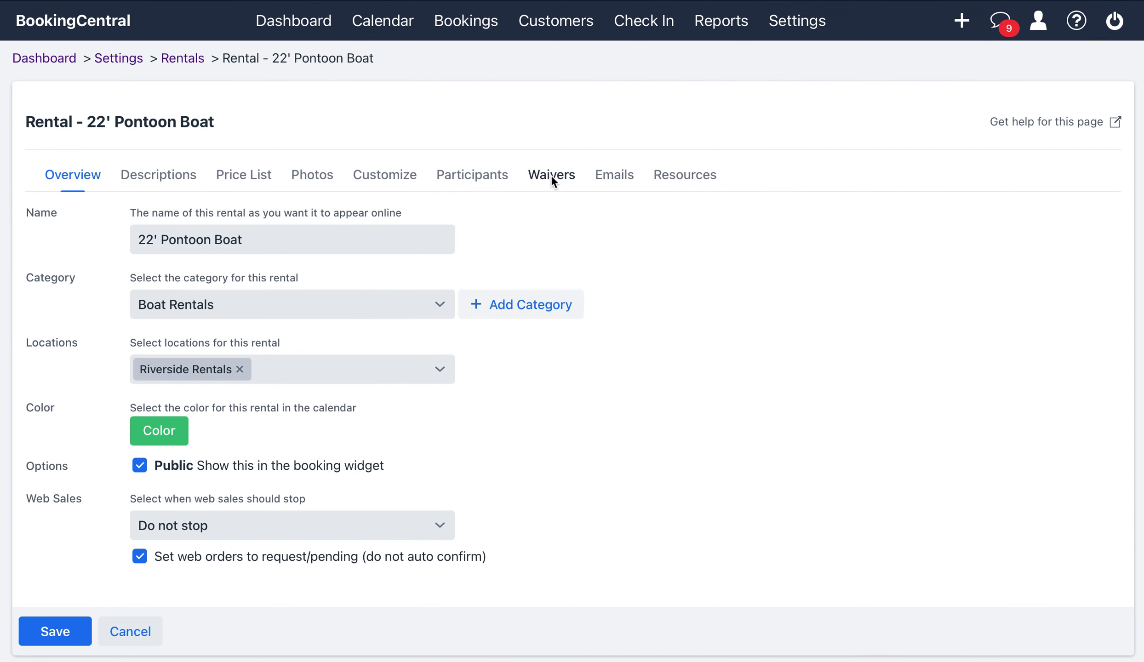
{"action": "left_click", "coordinate": [551, 180]}
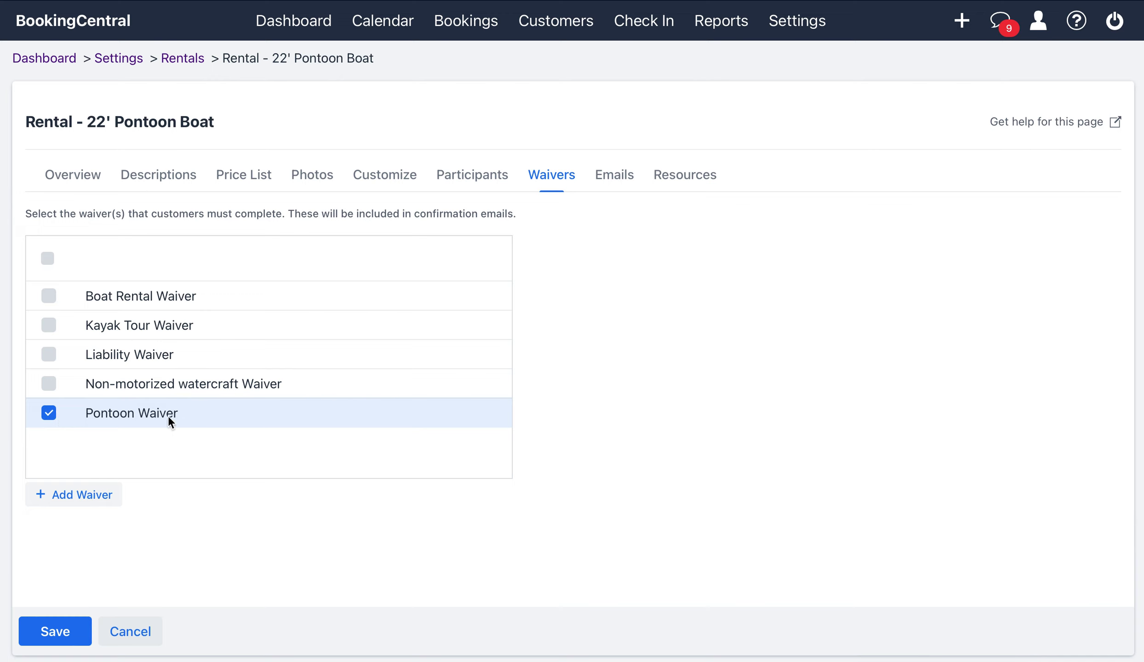
{"action": "left_click", "coordinate": [65, 629]}
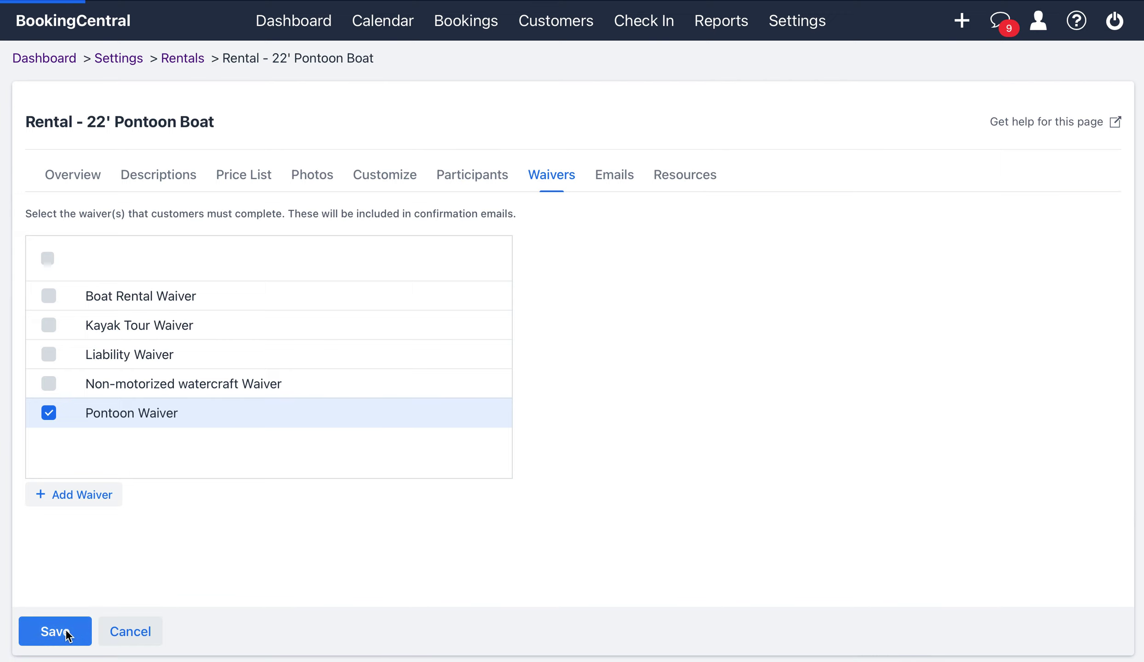